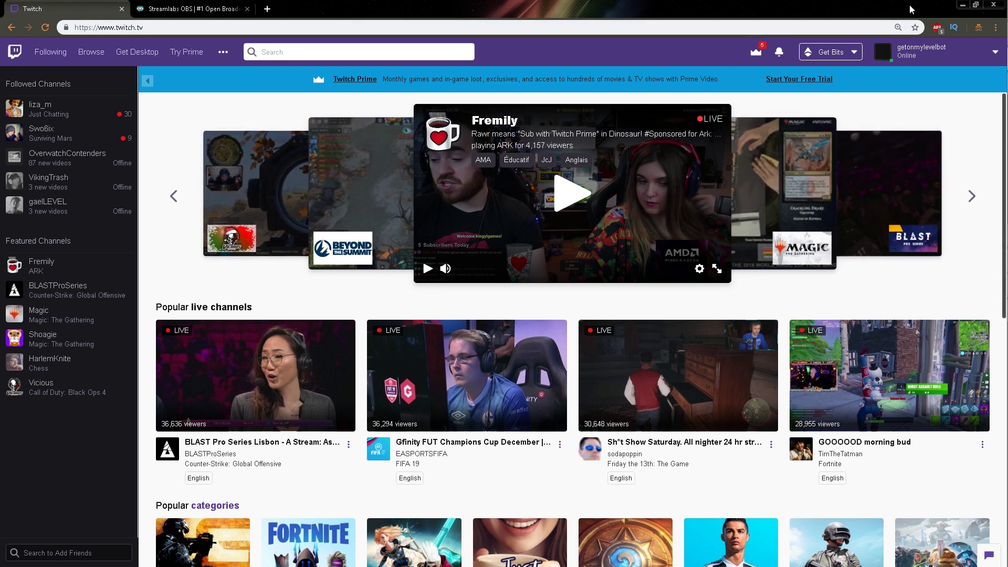
Open the Twitch account dropdown at the top right of the home page.
{"action": "left_click", "coordinate": [941, 52]}
Go to your channel page and scroll down to the Donate, About and Discord panels.
{"action": "left_click", "coordinate": [909, 184]}
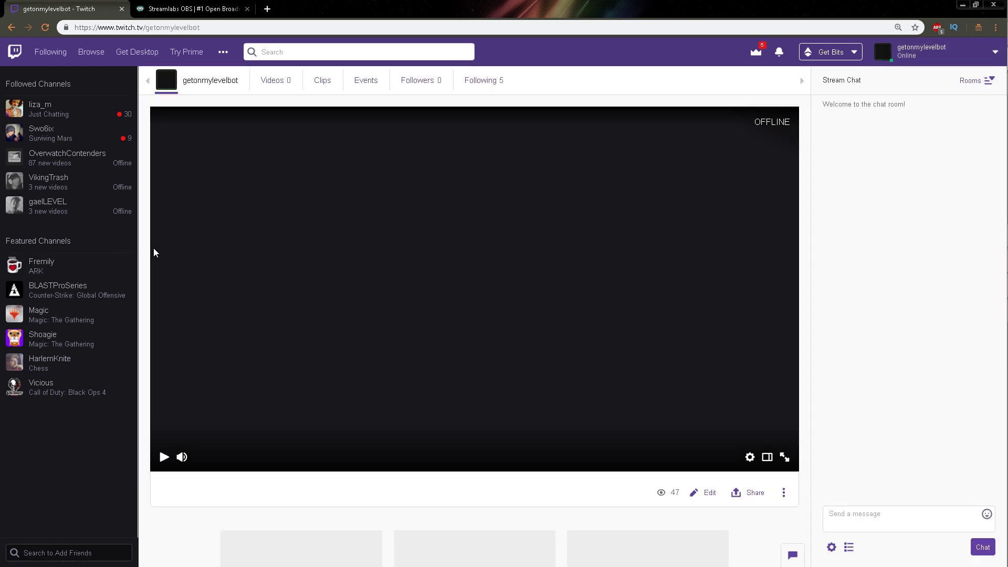
{"action": "scroll", "coordinate": [143, 264], "scroll_direction": "down", "scroll_amount": 3}
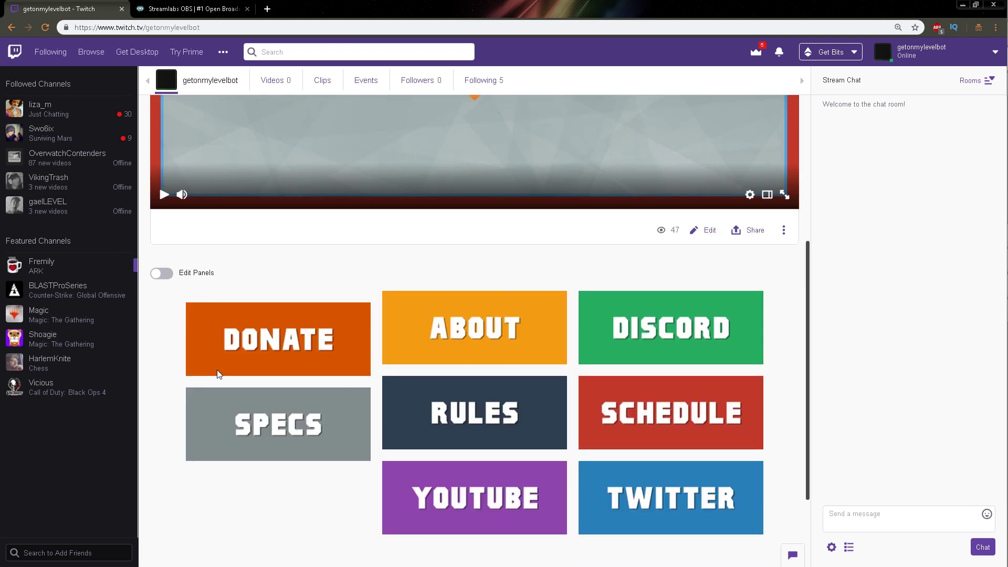
{"action": "mouse_move", "coordinate": [279, 339]}
{"action": "left_mouse_down"}
{"action": "mouse_move", "coordinate": [248, 316]}
{"action": "mouse_move", "coordinate": [236, 327]}
{"action": "left_mouse_up"}
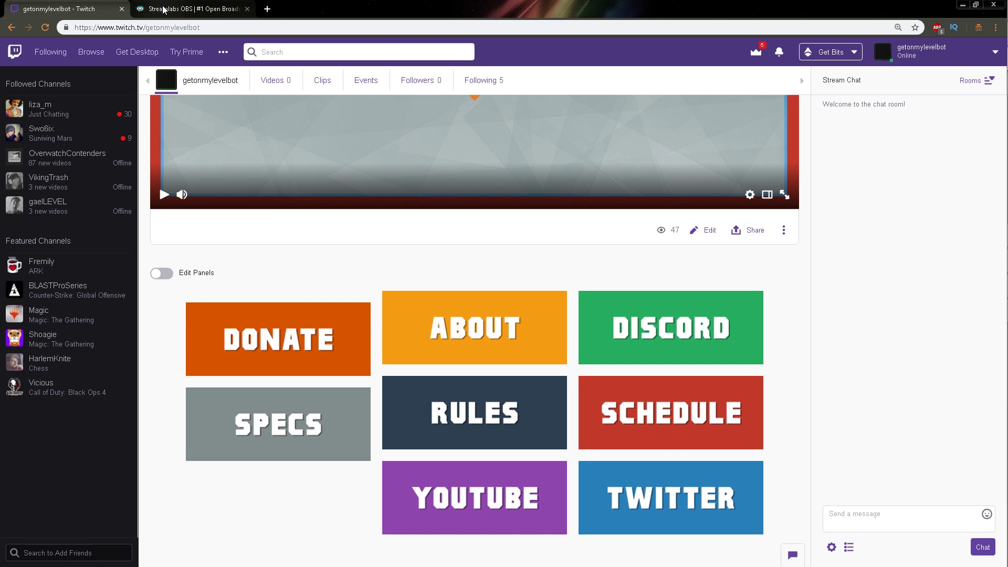
Log in to Streamlabs with the Twitch account and authorize Streamlabs.
{"action": "left_click", "coordinate": [163, 9]}
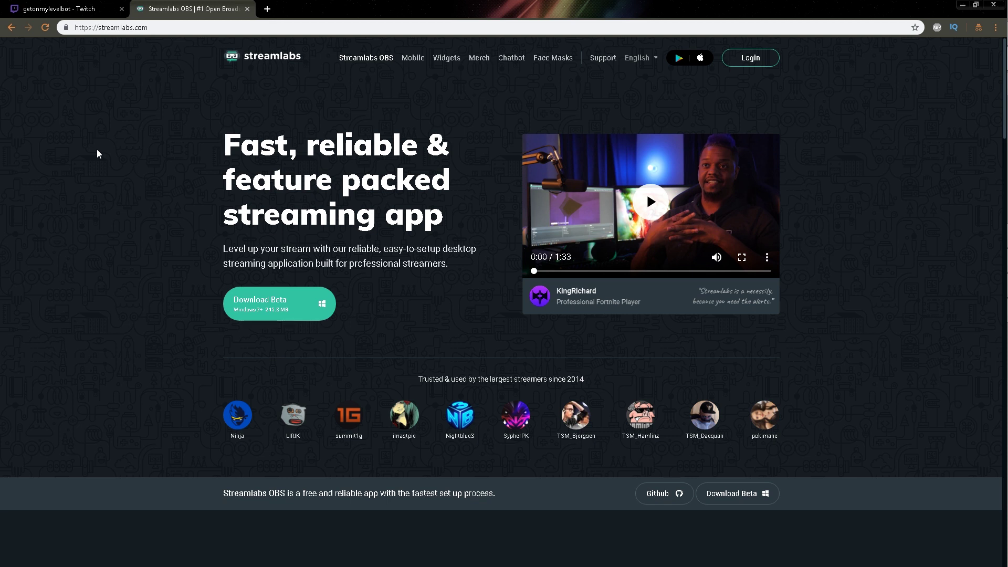
{"action": "left_click", "coordinate": [750, 58]}
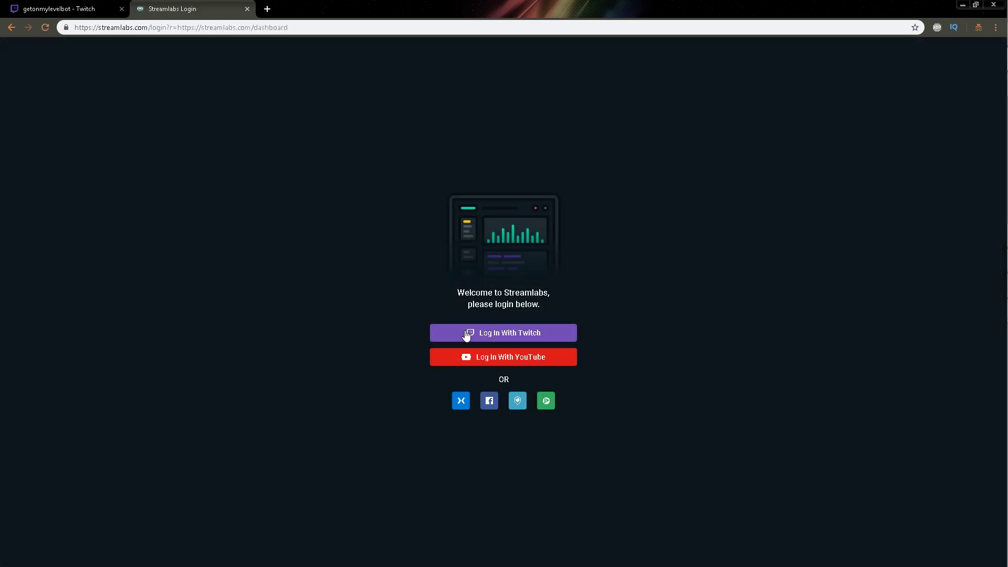
{"action": "left_click", "coordinate": [484, 335]}
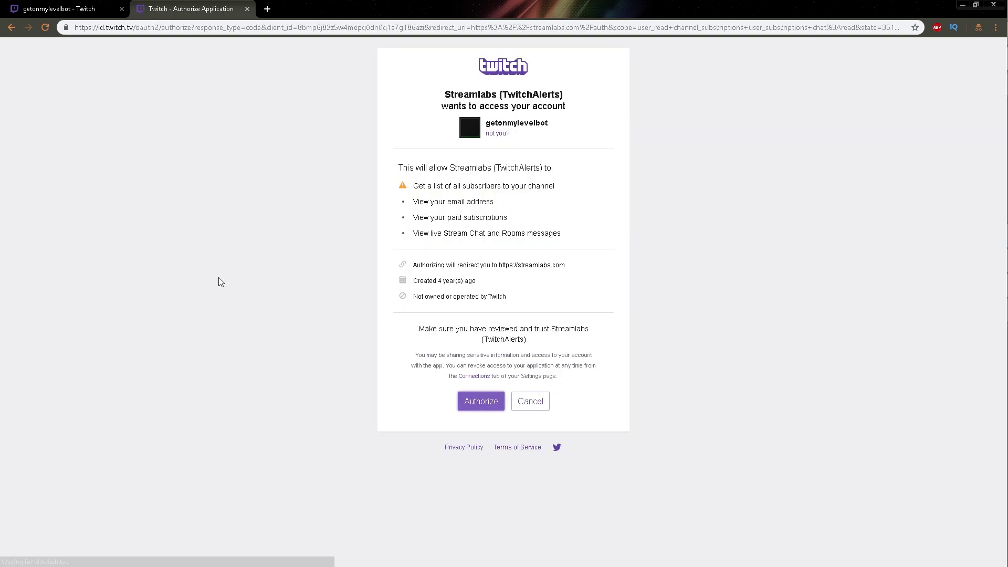
{"action": "left_click", "coordinate": [478, 404]}
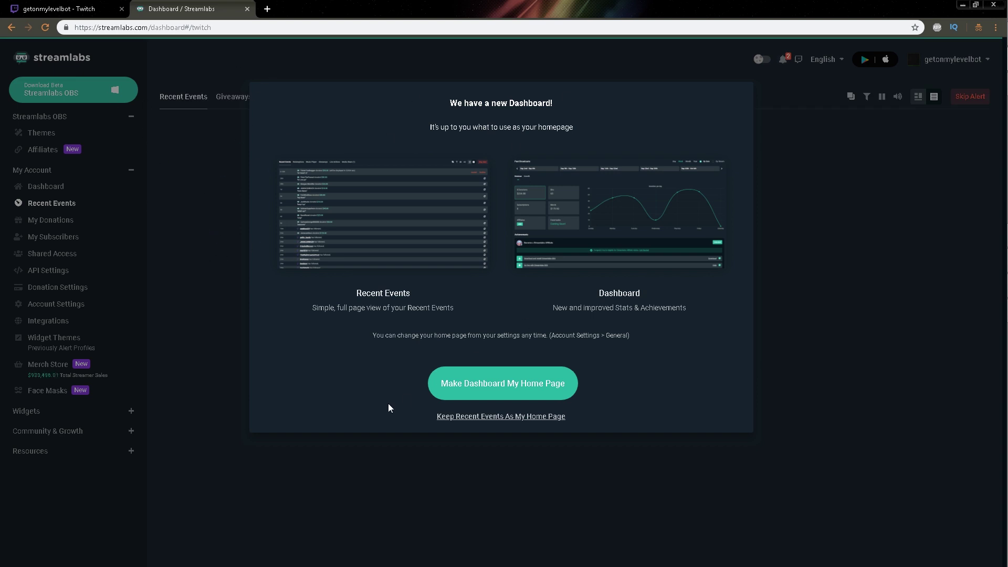
Keep Recent Events as home page, then select the tip page URL in Donation Settings.
{"action": "left_click", "coordinate": [440, 418]}
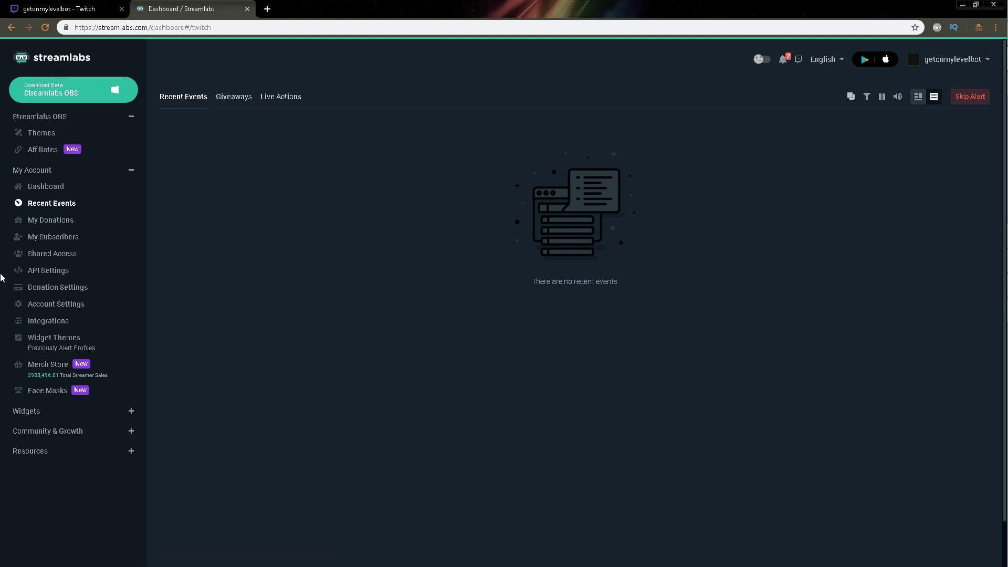
{"action": "left_click", "coordinate": [58, 287]}
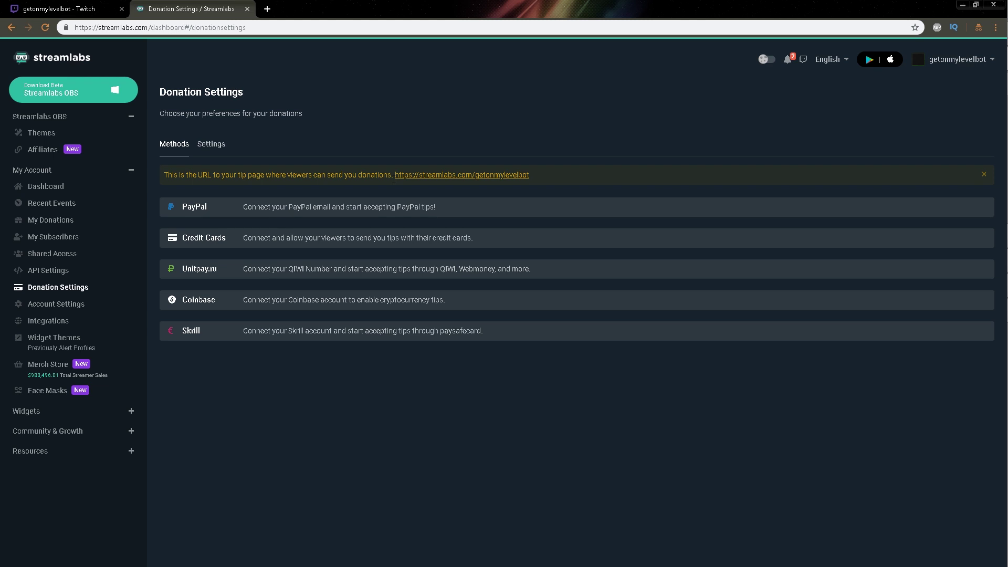
{"action": "left_click_drag", "start_coordinate": [393, 175], "coordinate": [537, 180]}
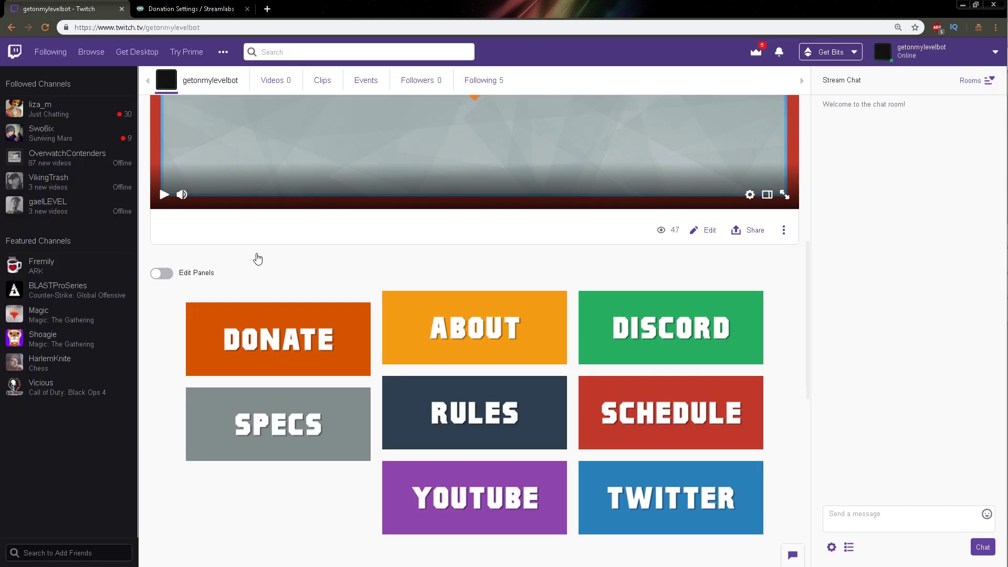
{"action": "left_click", "coordinate": [59, 8]}
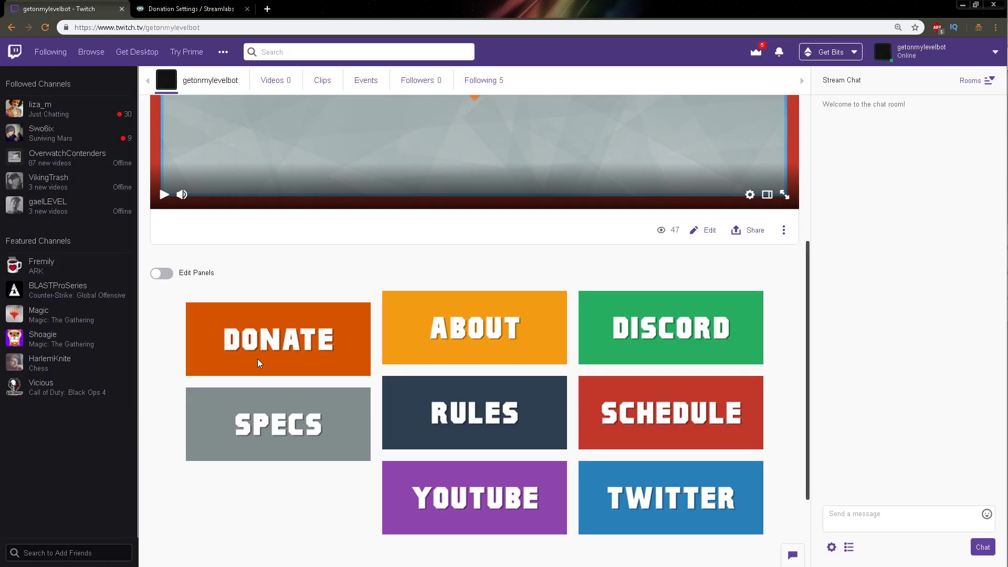
{"action": "left_click", "coordinate": [191, 8]}
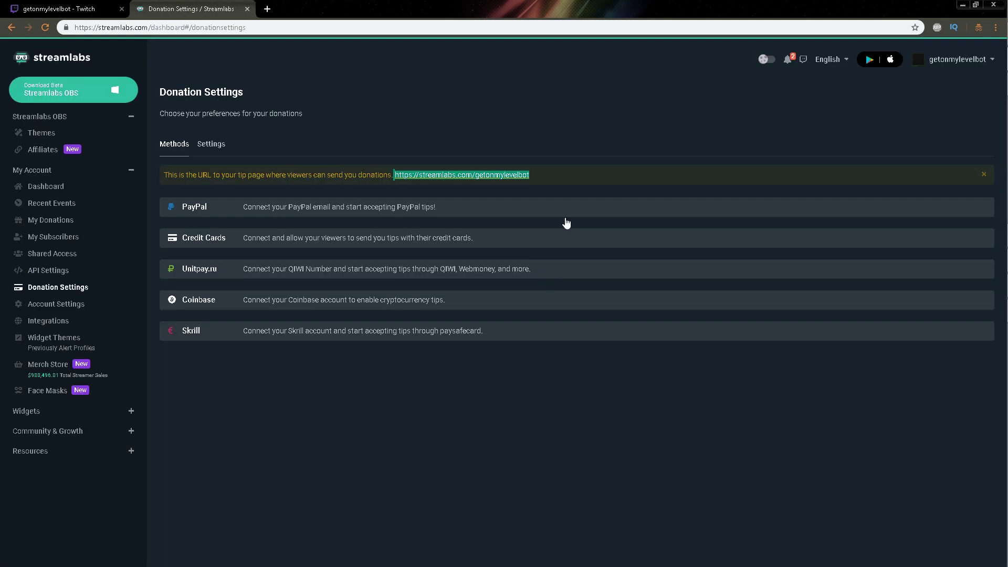
{"action": "left_click", "coordinate": [352, 207]}
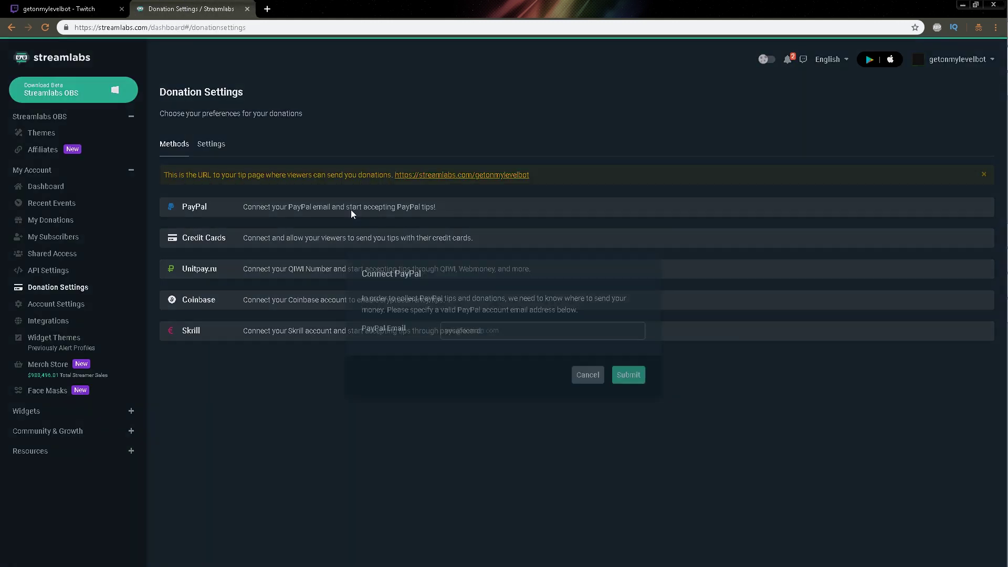
{"action": "left_click", "coordinate": [479, 332]}
{"action": "left_click", "coordinate": [397, 340]}
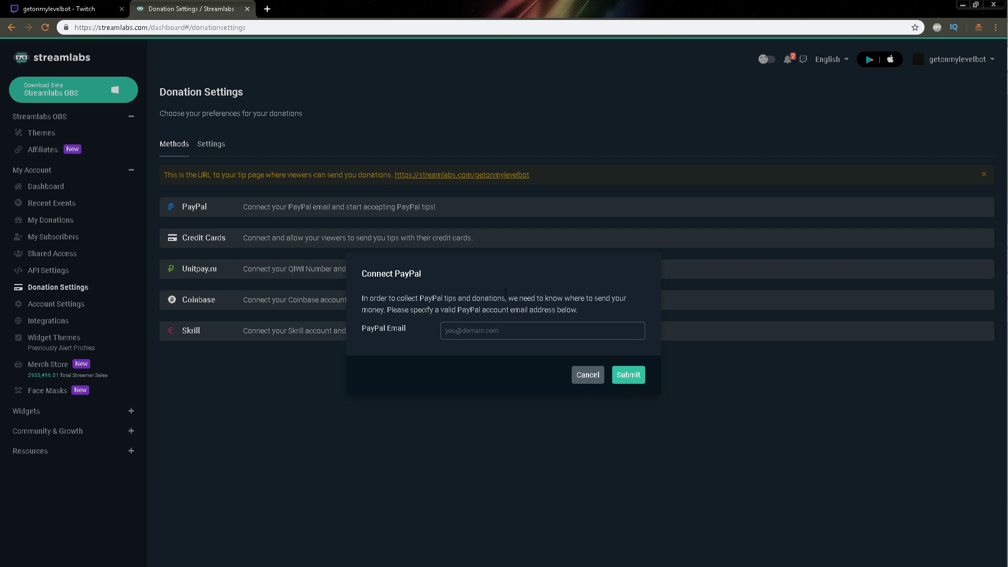
{"action": "left_click", "coordinate": [586, 375]}
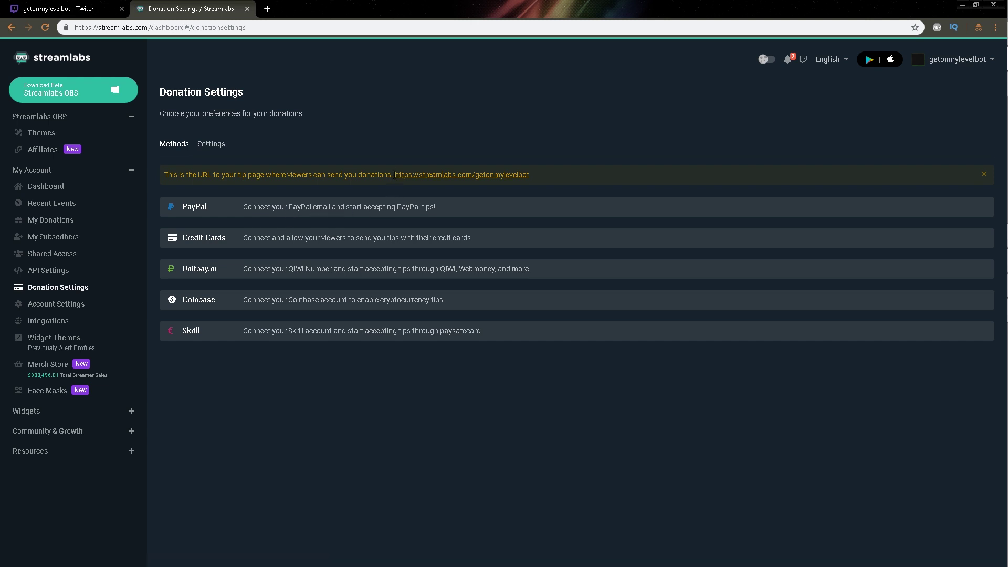
Select the streamlabs.com/getonmylevelbot URL, check the tip page, and return to Donation Settings.
{"action": "left_click_drag", "start_coordinate": [394, 175], "coordinate": [563, 181]}
{"action": "key", "text": "ctrl+c"}
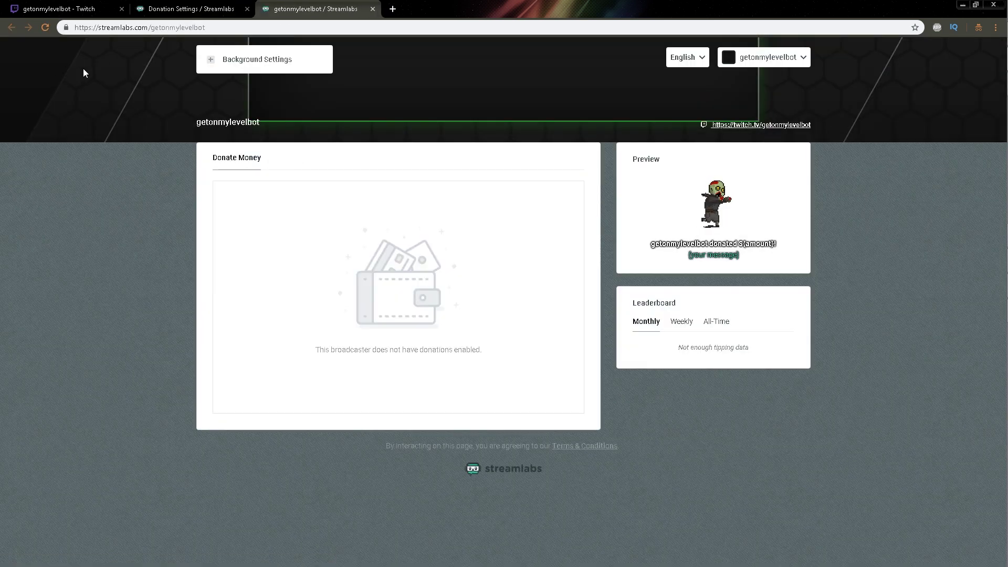
{"action": "left_click", "coordinate": [71, 9]}
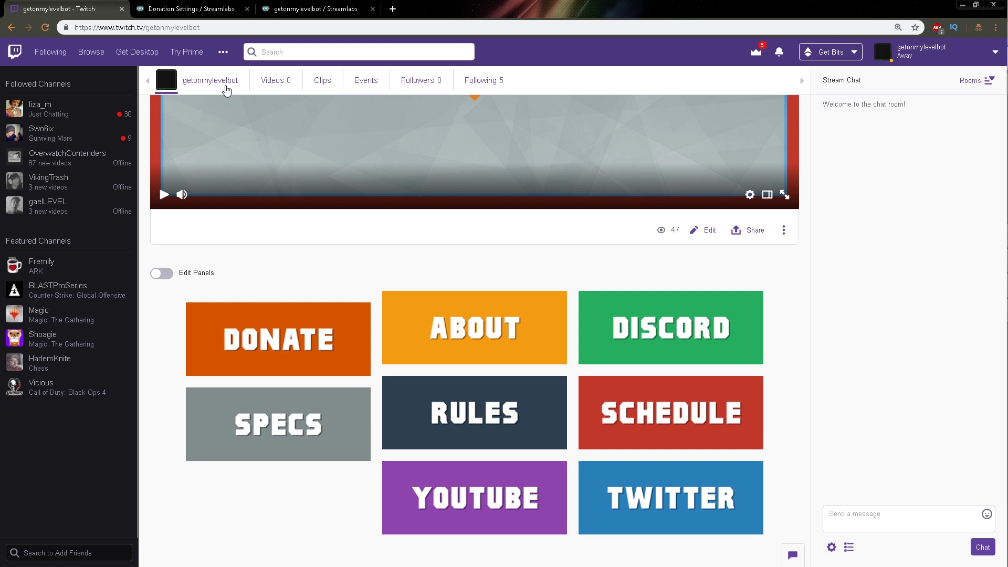
{"action": "scroll", "coordinate": [327, 199], "scroll_direction": "up", "scroll_amount": 3}
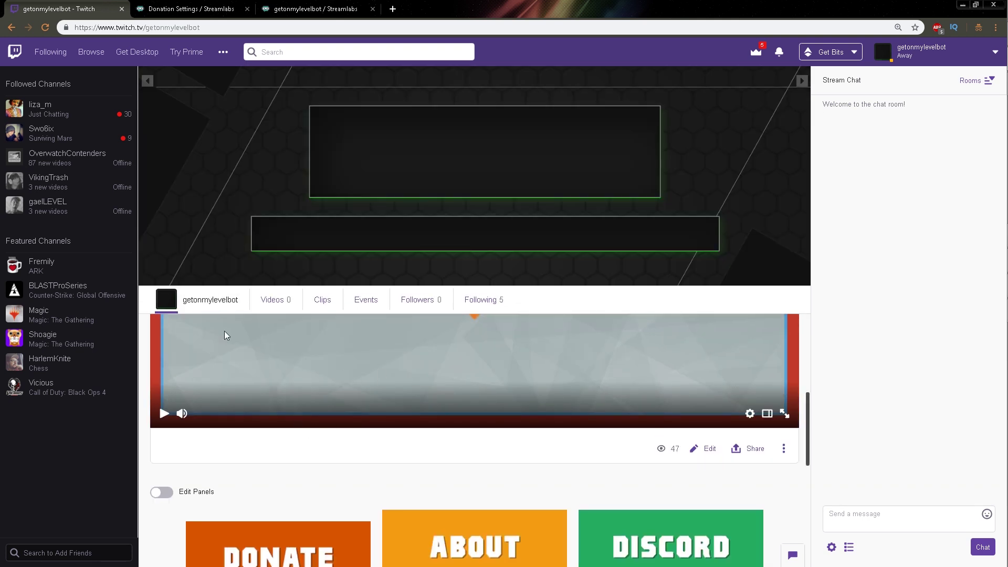
{"action": "left_click", "coordinate": [315, 9]}
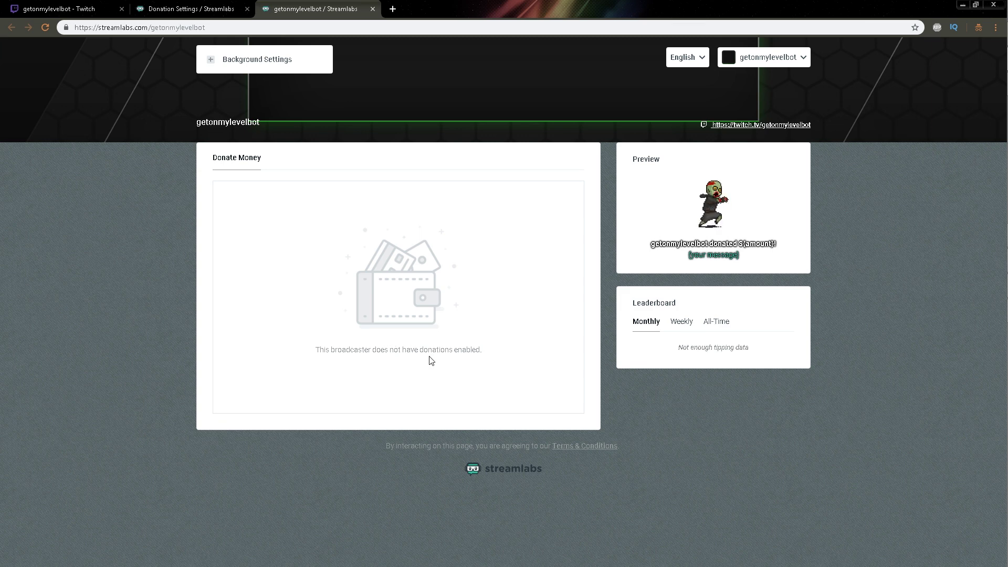
{"action": "key", "text": "ctrl+shift+Tab"}
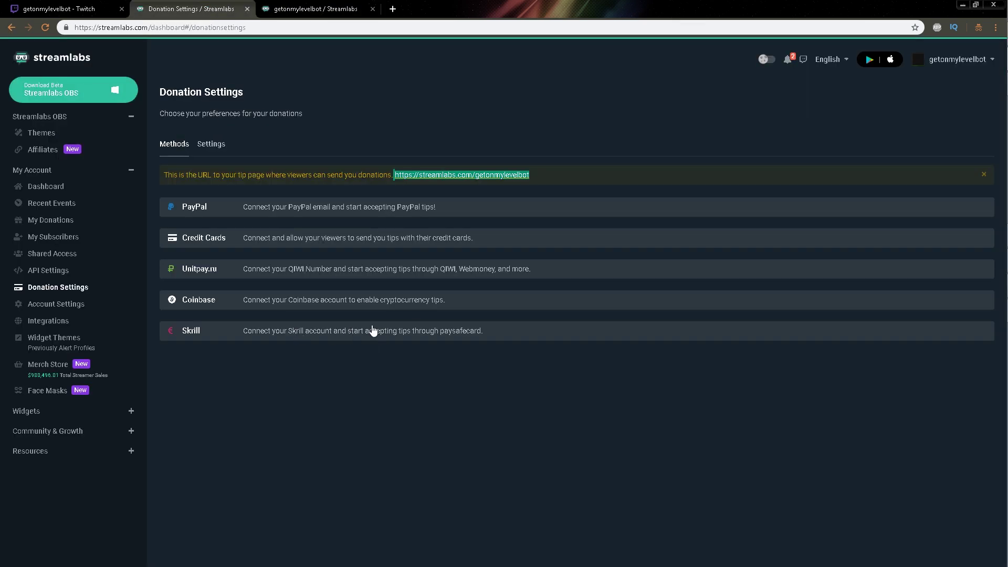
Enable panel editing and set the DONATE panel link to streamlabs.com/getonmylevelbot without the leading space.
{"action": "left_click", "coordinate": [63, 9]}
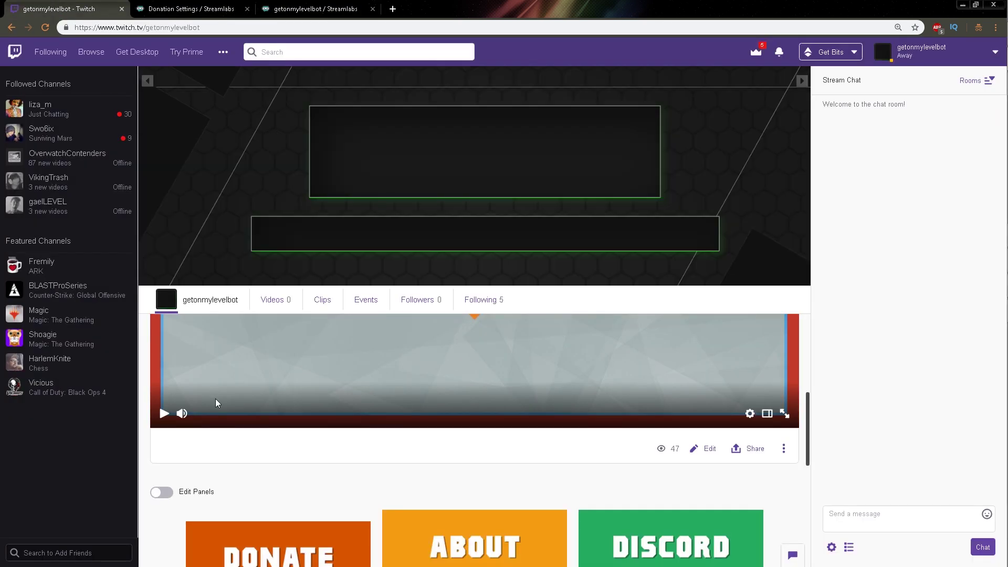
{"action": "scroll", "coordinate": [153, 310], "scroll_direction": "down", "scroll_amount": 3}
{"action": "scroll", "coordinate": [152, 310], "scroll_direction": "down", "scroll_amount": 3}
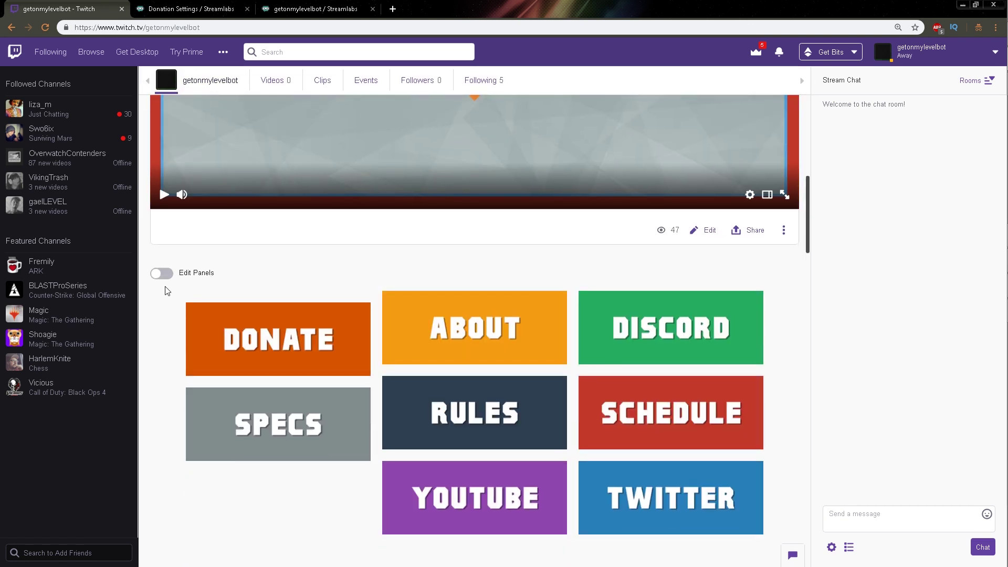
{"action": "left_click", "coordinate": [162, 271]}
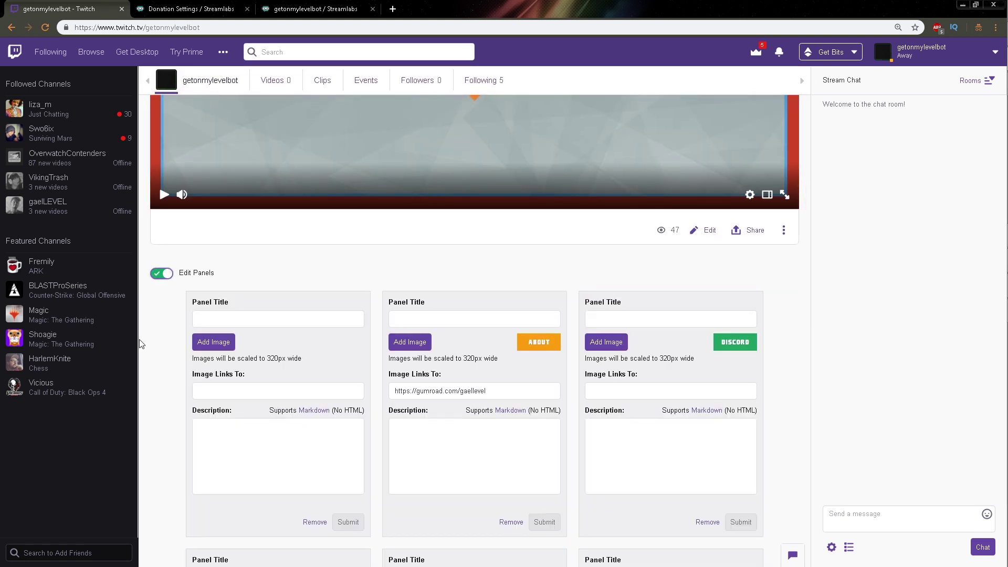
{"action": "scroll", "coordinate": [141, 344], "scroll_direction": "down", "scroll_amount": 2}
{"action": "scroll", "coordinate": [209, 291], "scroll_direction": "up", "scroll_amount": 4}
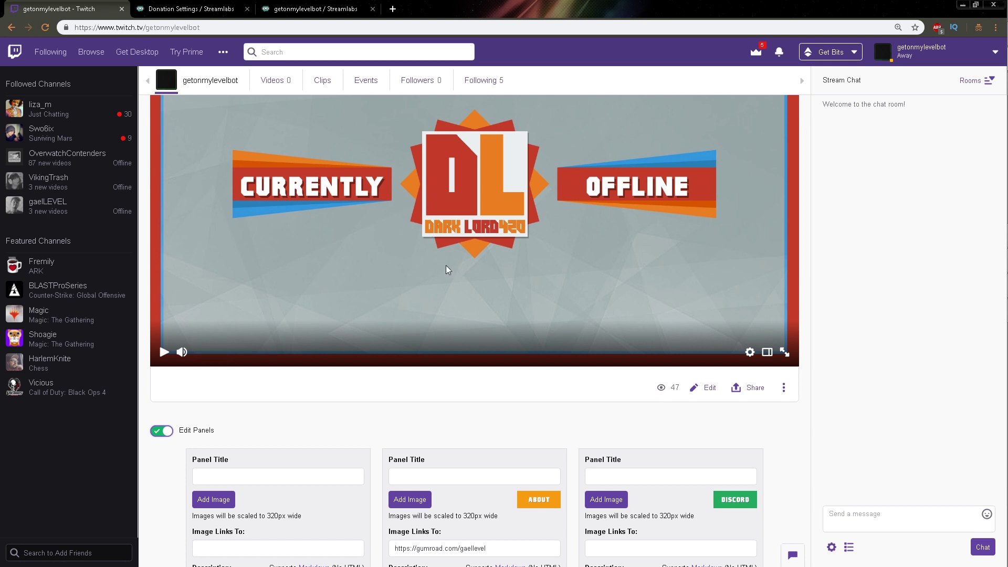
{"action": "scroll", "coordinate": [255, 298], "scroll_direction": "down", "scroll_amount": 3}
{"action": "scroll", "coordinate": [182, 300], "scroll_direction": "down", "scroll_amount": 3}
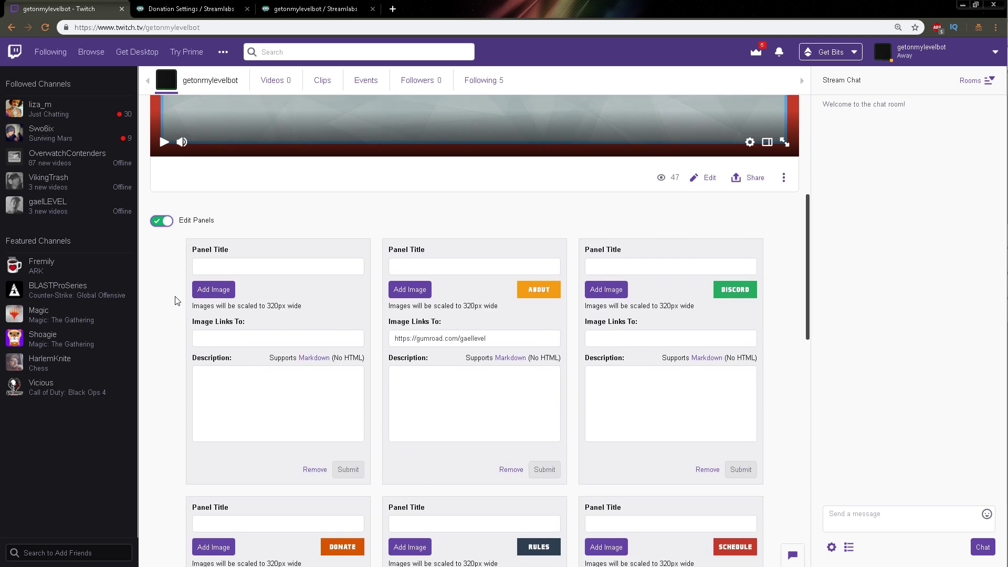
{"action": "scroll", "coordinate": [157, 260], "scroll_direction": "down", "scroll_amount": 4}
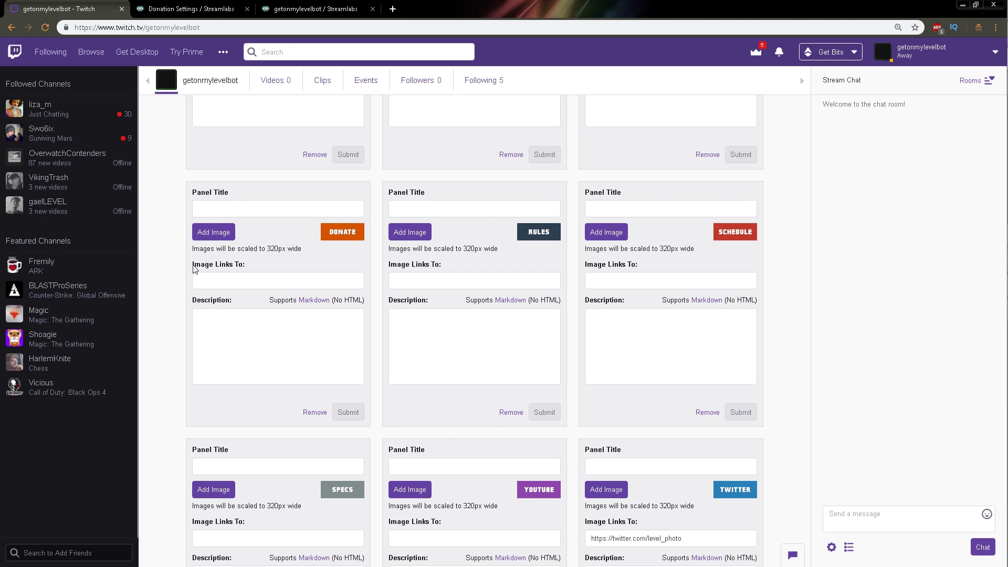
{"action": "left_click", "coordinate": [219, 278]}
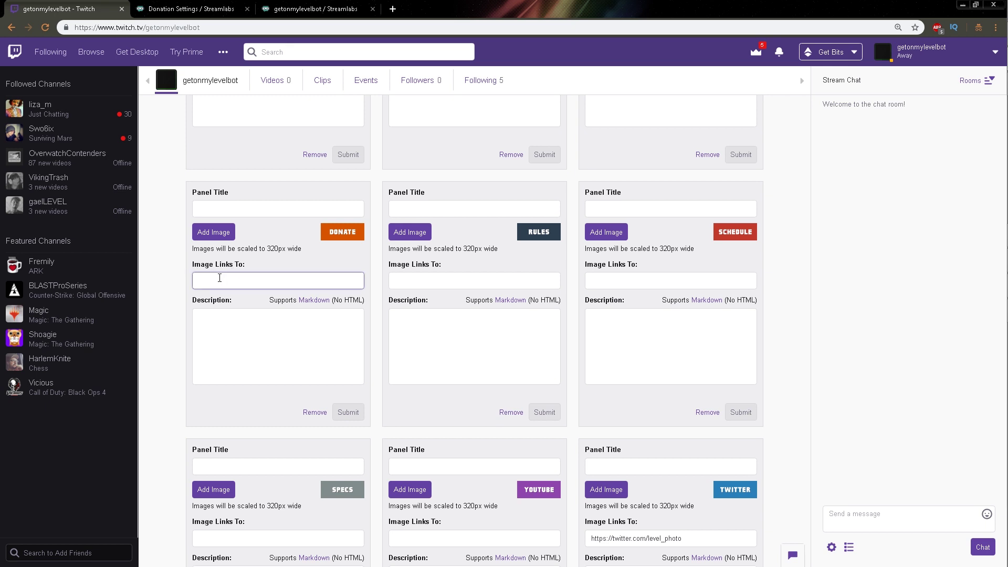
{"action": "key", "text": "ctrl+v"}
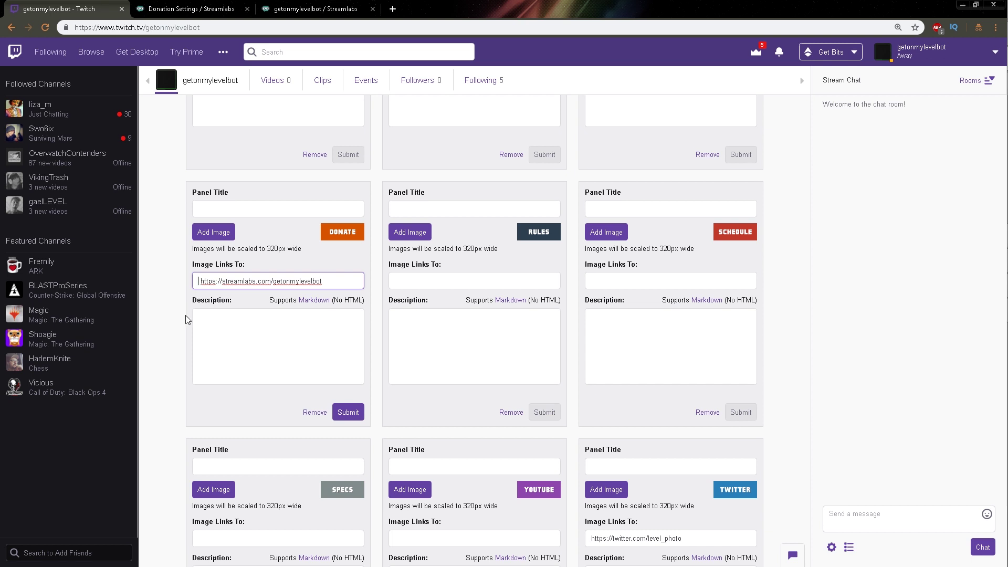
{"action": "key", "text": "Delete"}
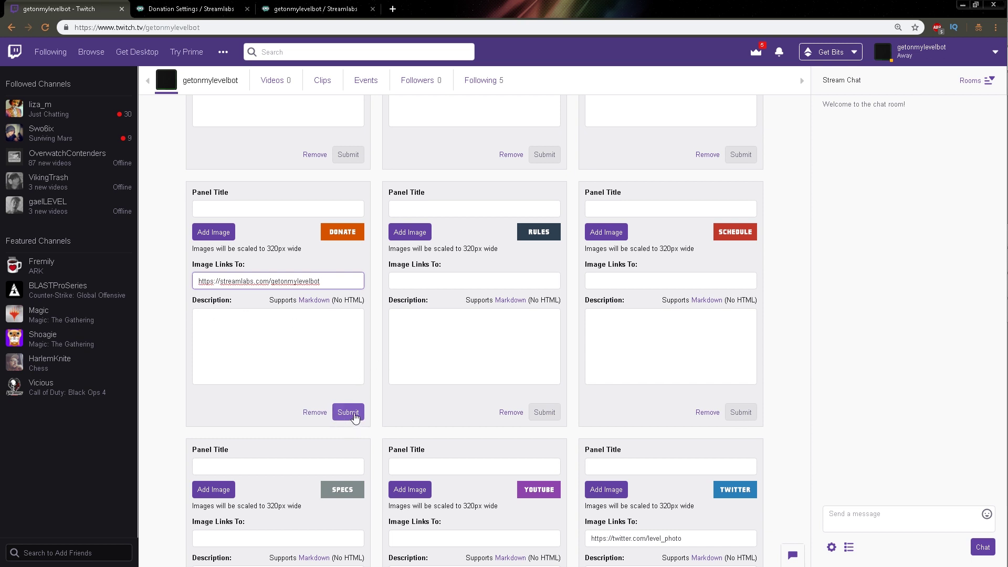
{"action": "left_click", "coordinate": [353, 415]}
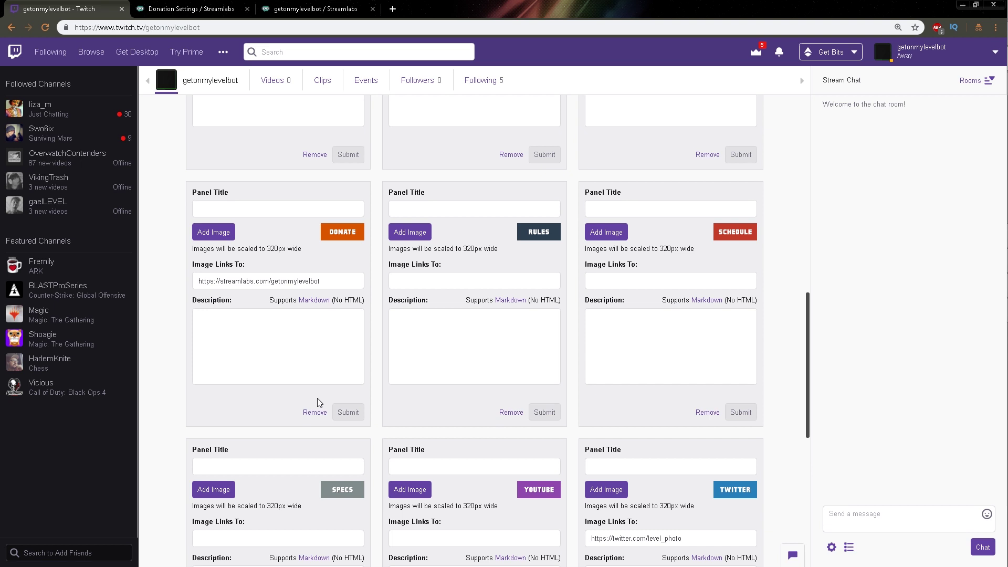
{"action": "scroll", "coordinate": [319, 403], "scroll_direction": "up", "scroll_amount": 3}
Turn off panel editing and go to gaelLEVEL's Twitch channel.
{"action": "left_click", "coordinate": [160, 166]}
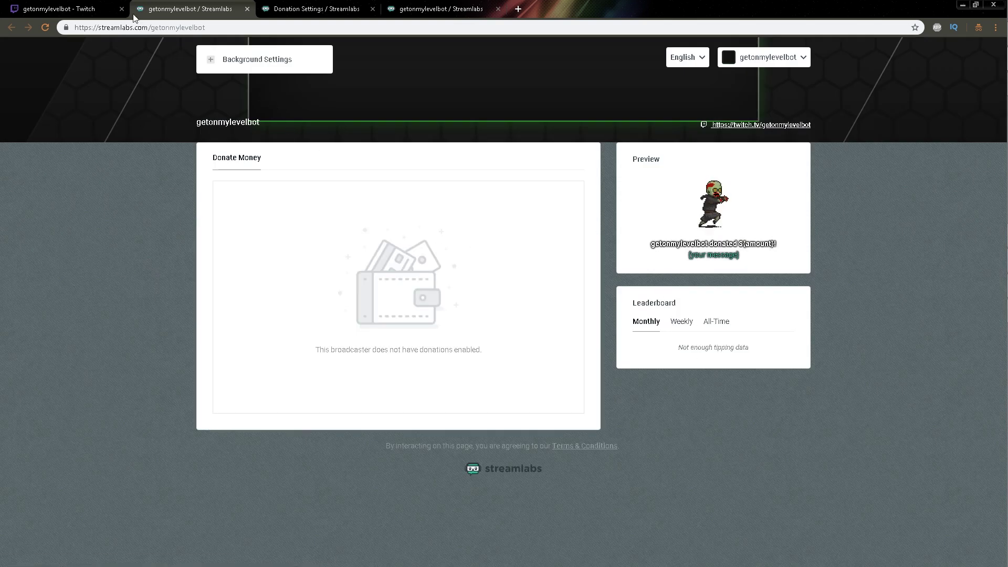
{"action": "left_click", "coordinate": [81, 11]}
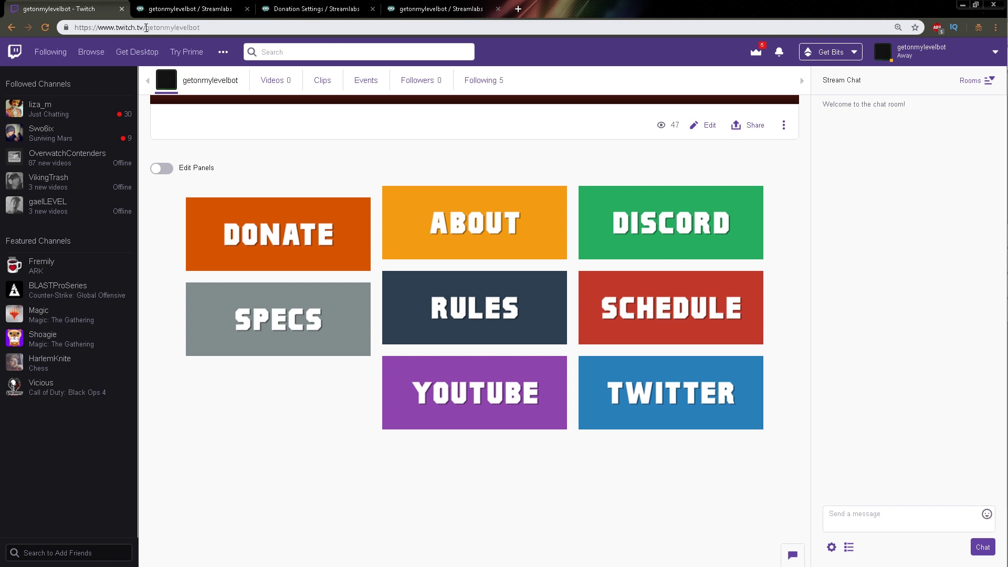
{"action": "left_click", "coordinate": [146, 28]}
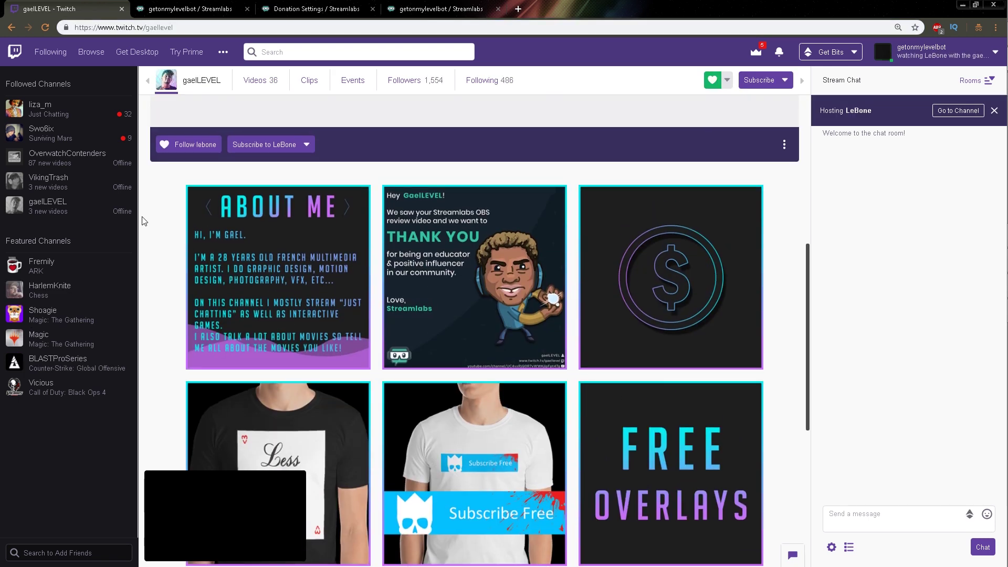
{"action": "scroll", "coordinate": [143, 220], "scroll_direction": "down", "scroll_amount": 2}
{"action": "scroll", "coordinate": [143, 221], "scroll_direction": "up", "scroll_amount": 1}
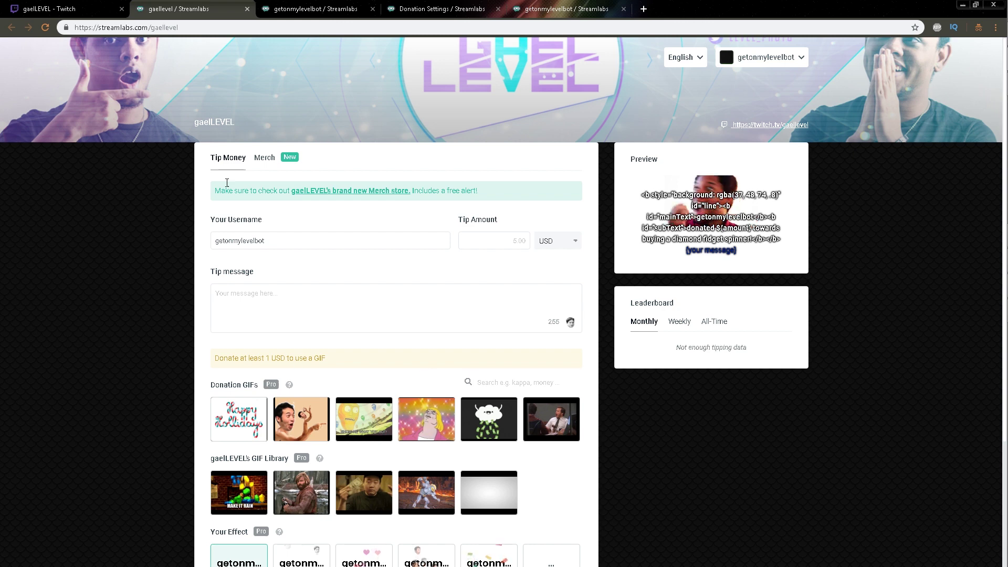
View the Merch store on gaelLEVEL's tip page, then return to Donation Settings.
{"action": "left_click", "coordinate": [266, 157]}
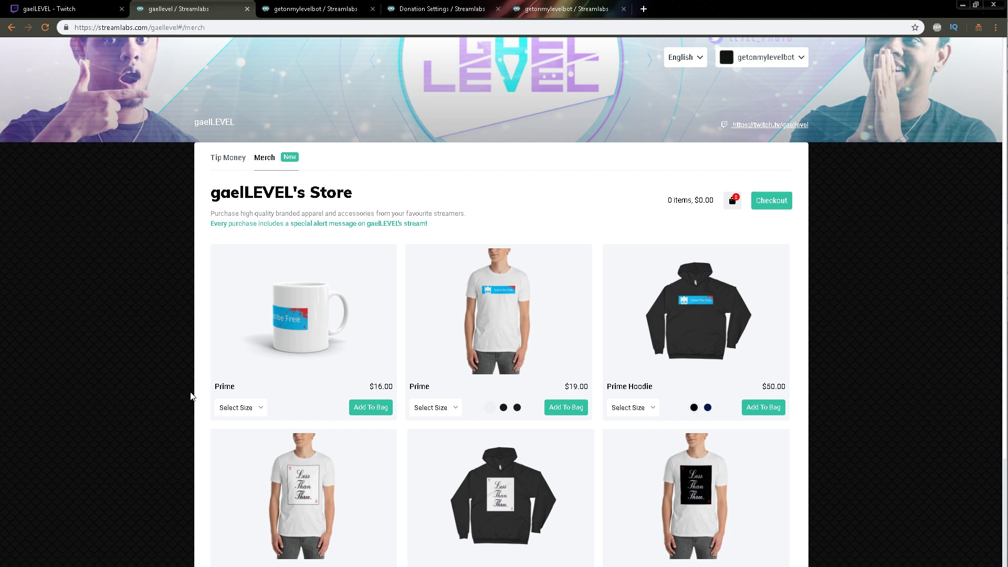
{"action": "scroll", "coordinate": [191, 395], "scroll_direction": "down", "scroll_amount": 1}
{"action": "left_click", "coordinate": [441, 9]}
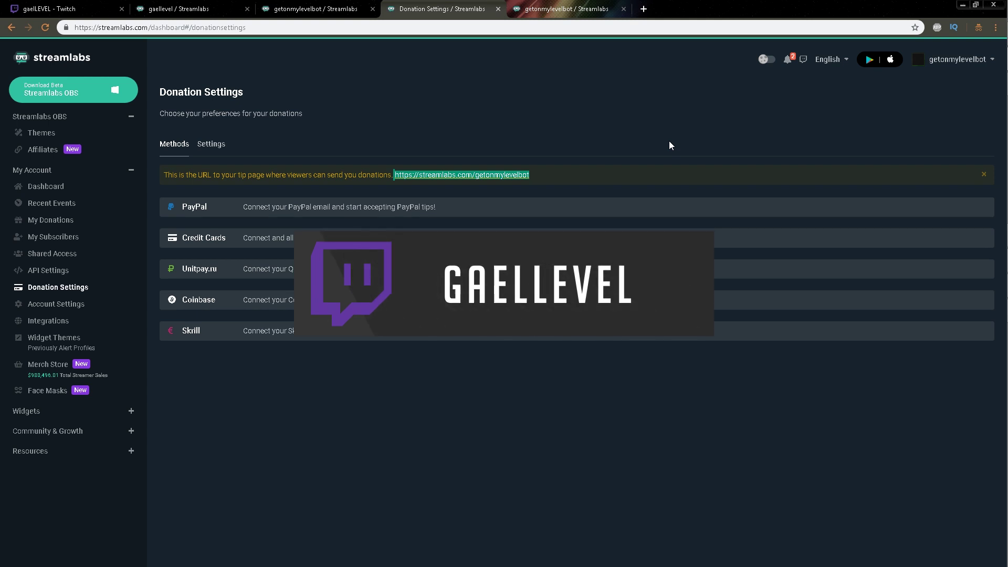
{"action": "left_click", "coordinate": [56, 9]}
{"action": "scroll", "coordinate": [172, 358], "scroll_direction": "up", "scroll_amount": 5}
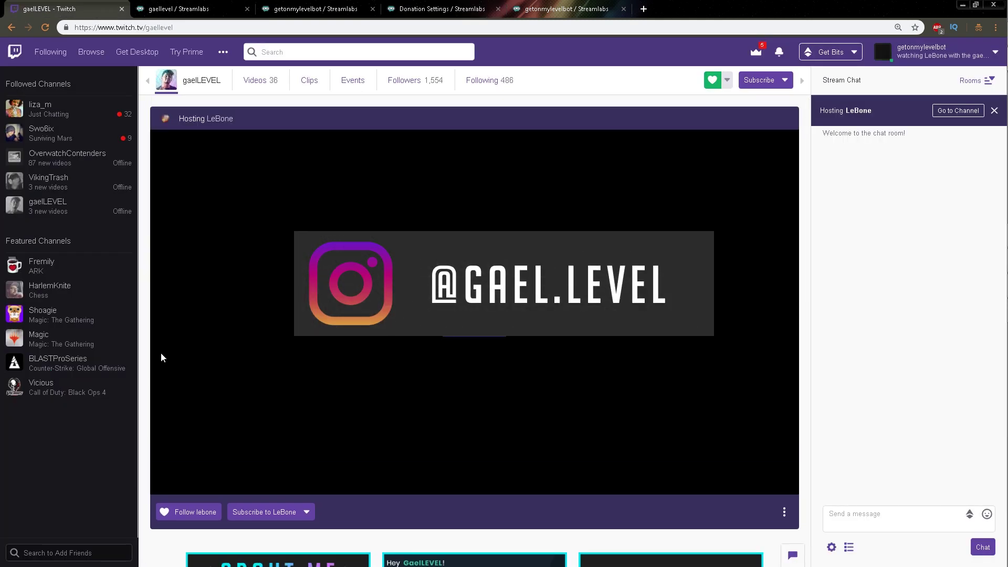
{"action": "left_click", "coordinate": [565, 9]}
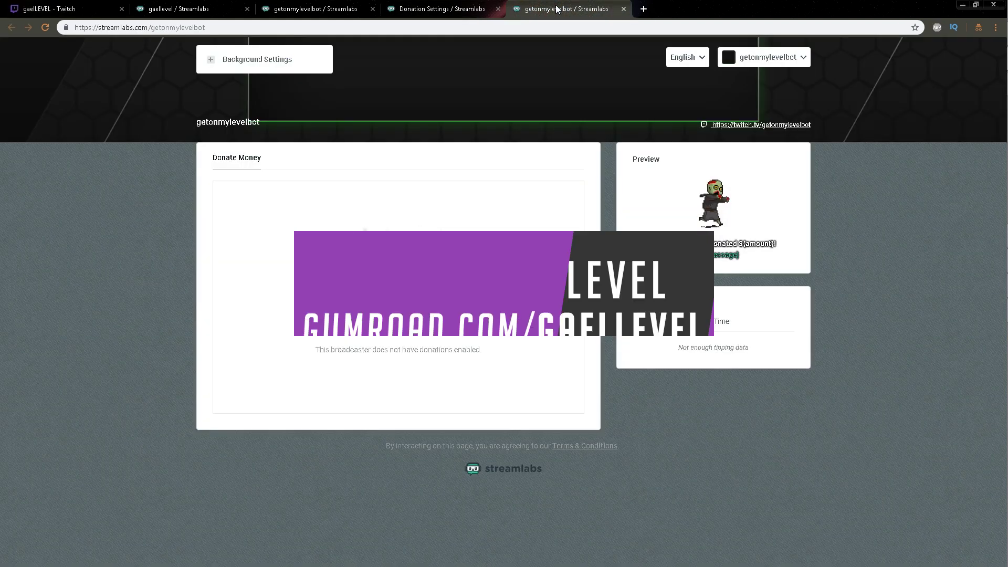
{"action": "left_click", "coordinate": [441, 8]}
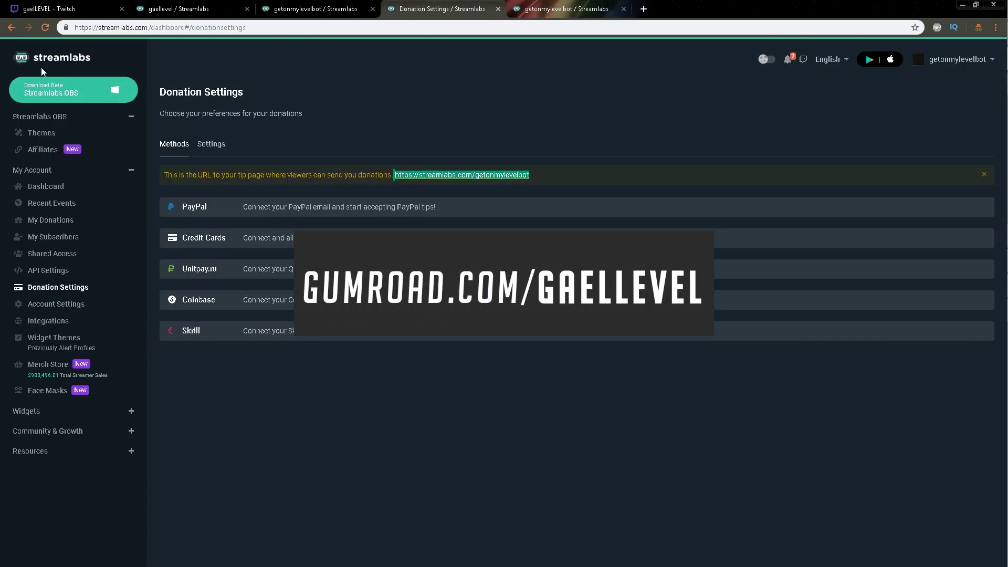